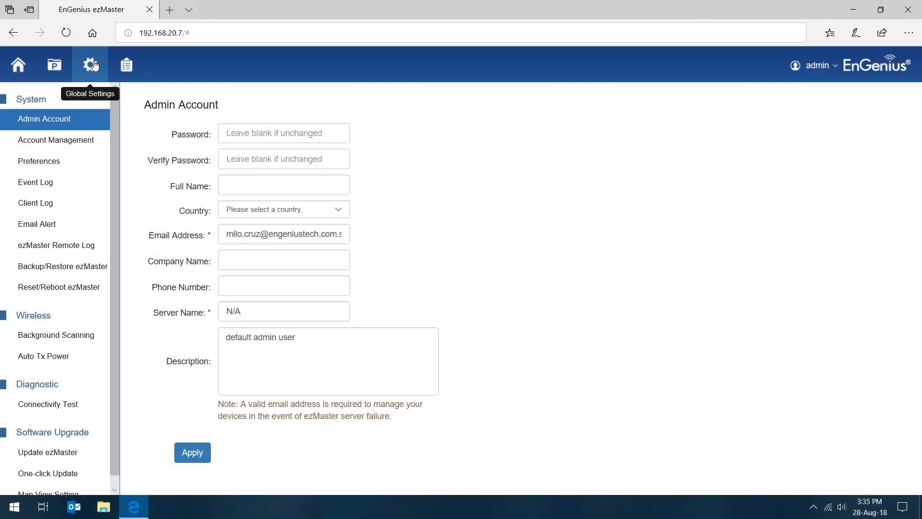
Add an account under Account Management with user name "user 1", the account password entered and verified, and the description "this is user 1"
{"action": "left_click", "coordinate": [65, 144]}
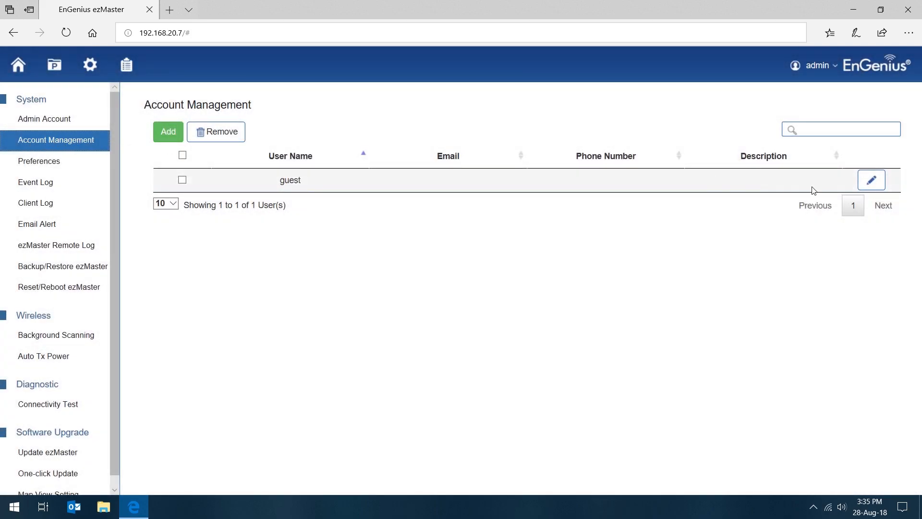
{"action": "left_click", "coordinate": [169, 132]}
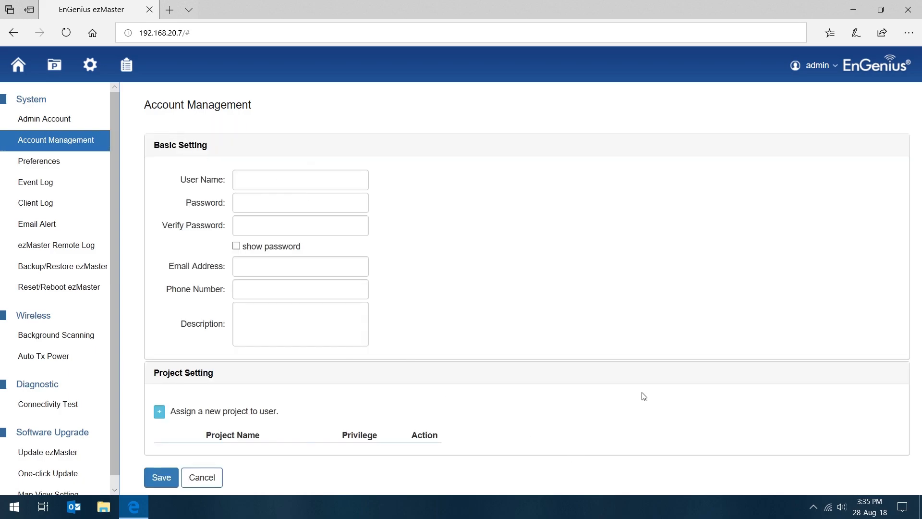
{"action": "left_click", "coordinate": [269, 179]}
{"action": "type", "text": "user 1"}
{"action": "left_click", "coordinate": [294, 202]}
{"action": "type", "text": "●●●●●●●●"}
{"action": "left_click", "coordinate": [275, 225]}
{"action": "type", "text": "●●●●●●●●"}
{"action": "left_click", "coordinate": [327, 319]}
{"action": "type", "text": "this is user 1"}
{"action": "left_click", "coordinate": [224, 289]}
Assign Project B to the new user with the Normal privilege
{"action": "left_click", "coordinate": [159, 411]}
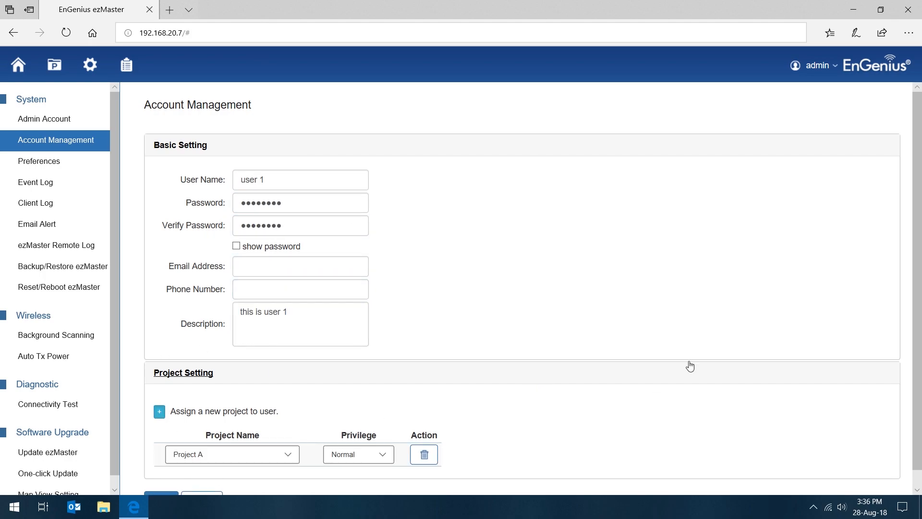
{"action": "scroll", "coordinate": [653, 386], "scroll_direction": "down", "scroll_amount": 1}
{"action": "left_click", "coordinate": [258, 437]}
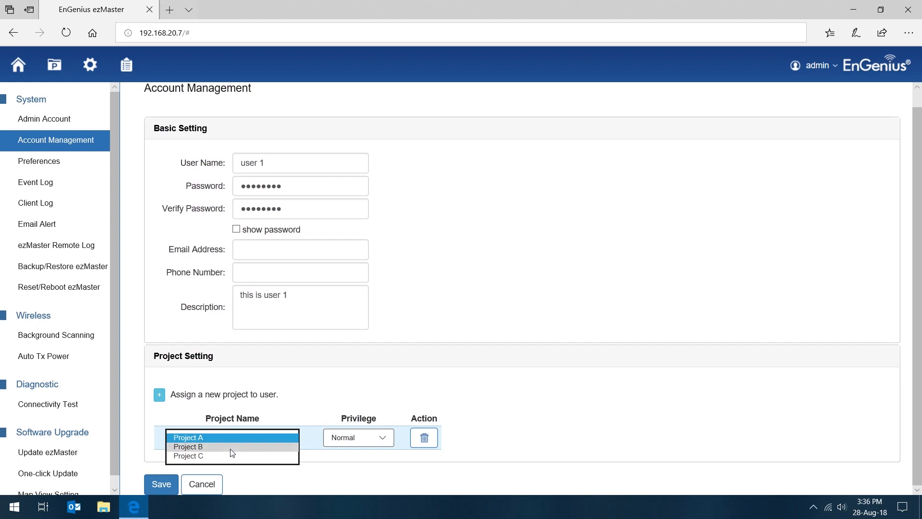
{"action": "left_click", "coordinate": [232, 447]}
{"action": "left_click", "coordinate": [234, 436]}
{"action": "left_click", "coordinate": [223, 437]}
{"action": "left_click", "coordinate": [232, 435]}
{"action": "left_click", "coordinate": [212, 428]}
{"action": "left_click", "coordinate": [363, 440]}
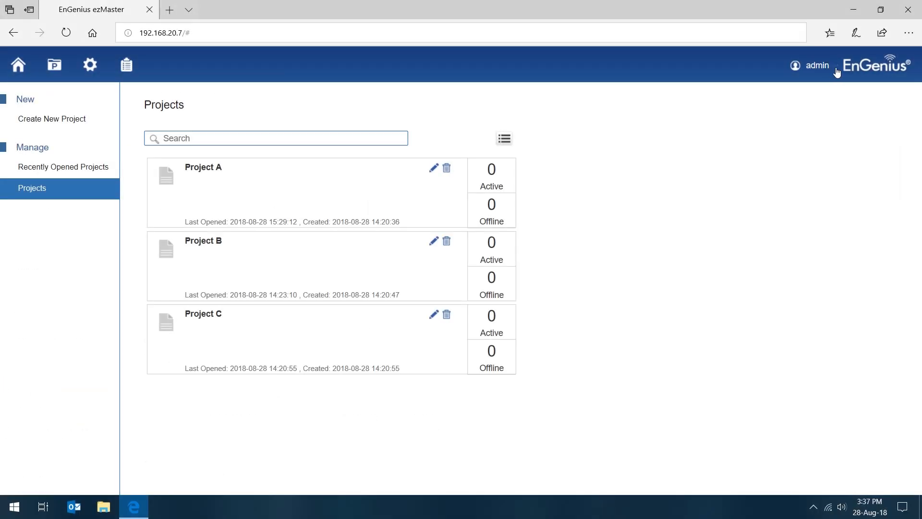
Log out of the admin account and log in as user 1 with the account password to view the assigned projects
{"action": "left_click", "coordinate": [835, 67]}
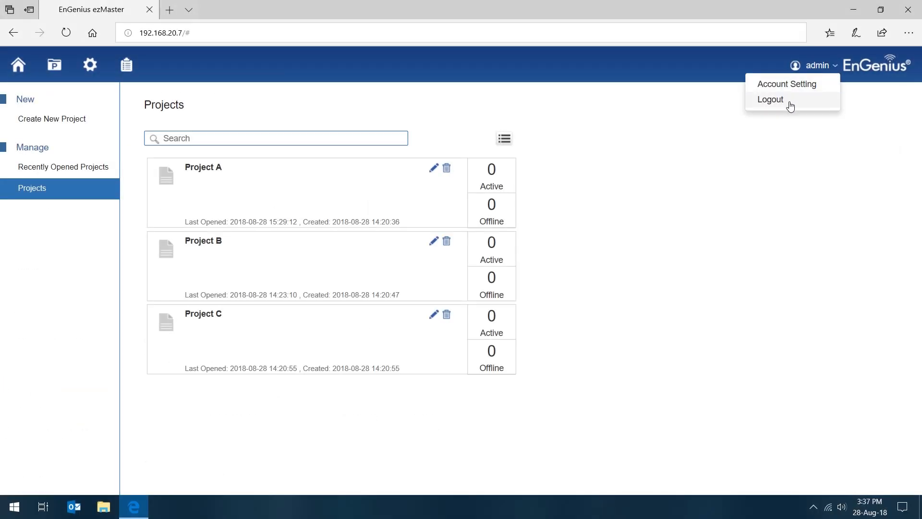
{"action": "left_click", "coordinate": [790, 100]}
{"action": "left_click", "coordinate": [623, 241]}
{"action": "type", "text": "user 1"}
{"action": "key", "text": "Tab"}
{"action": "type", "text": "••••••••"}
{"action": "left_click", "coordinate": [669, 338]}
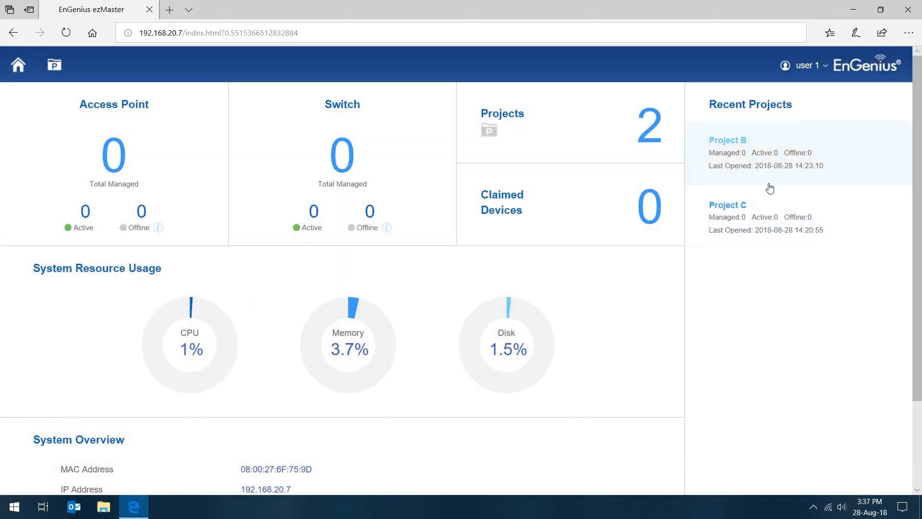
{"action": "left_click", "coordinate": [57, 73]}
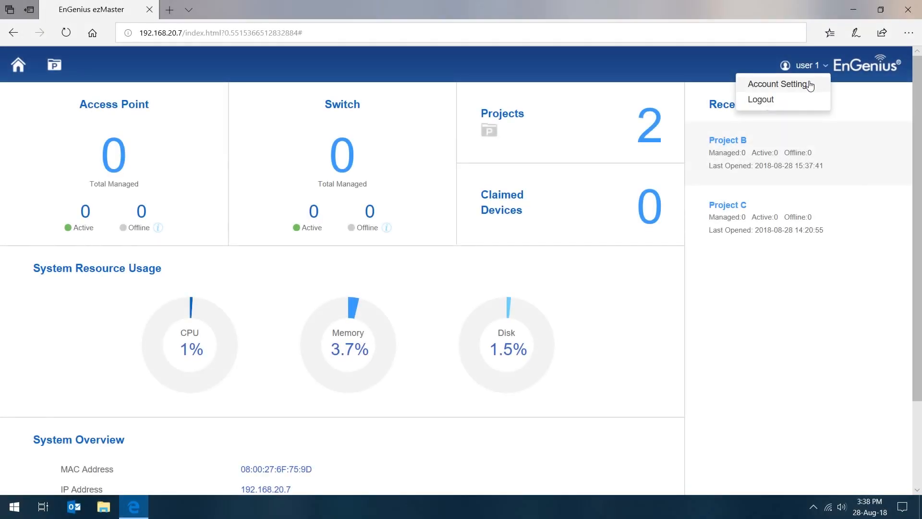
Fill in the email address and phone number in user 1's account settings and save them
{"action": "left_click", "coordinate": [802, 86]}
{"action": "left_click", "coordinate": [432, 269]}
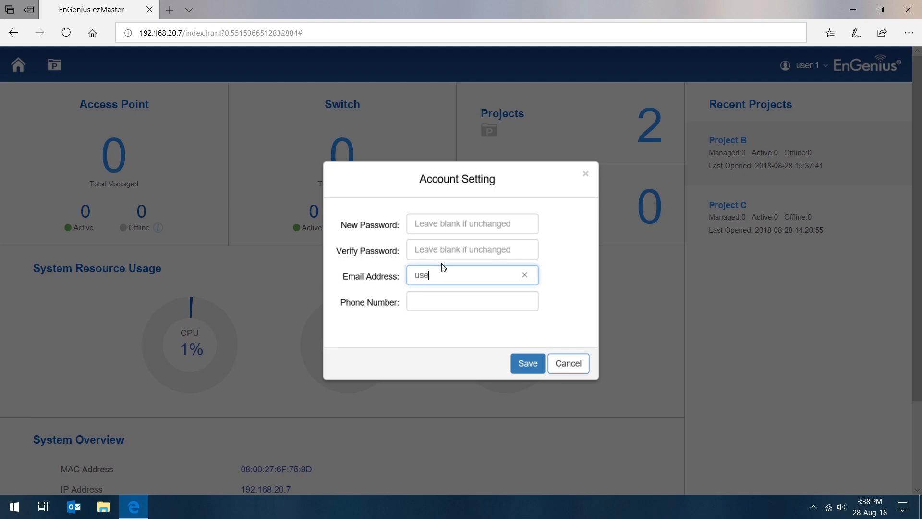
{"action": "key", "text": "Tab"}
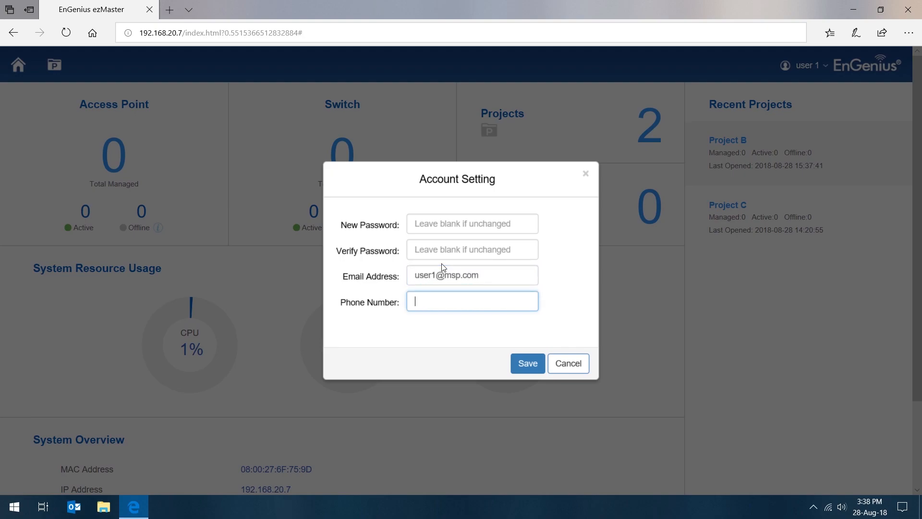
{"action": "type", "text": "99999999"}
{"action": "left_click", "coordinate": [532, 367]}
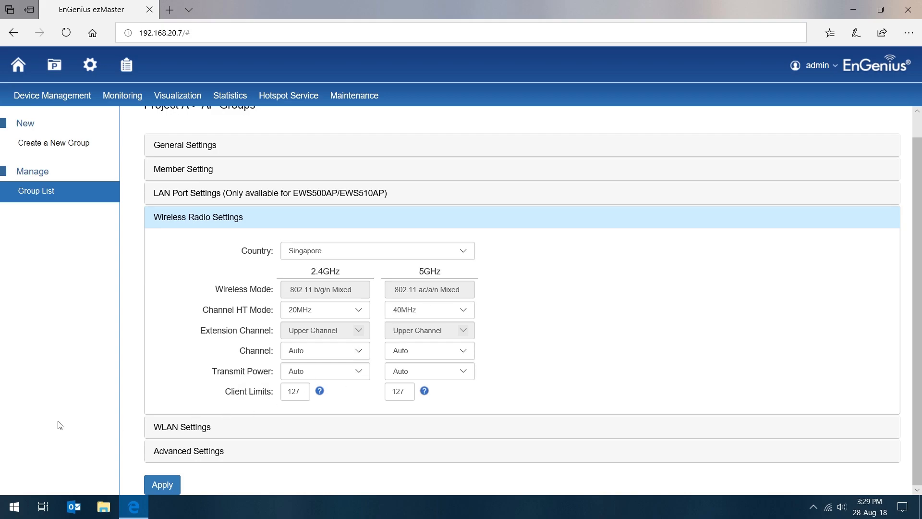
Open the WLAN settings of Project A's AP group
{"action": "left_click", "coordinate": [185, 428]}
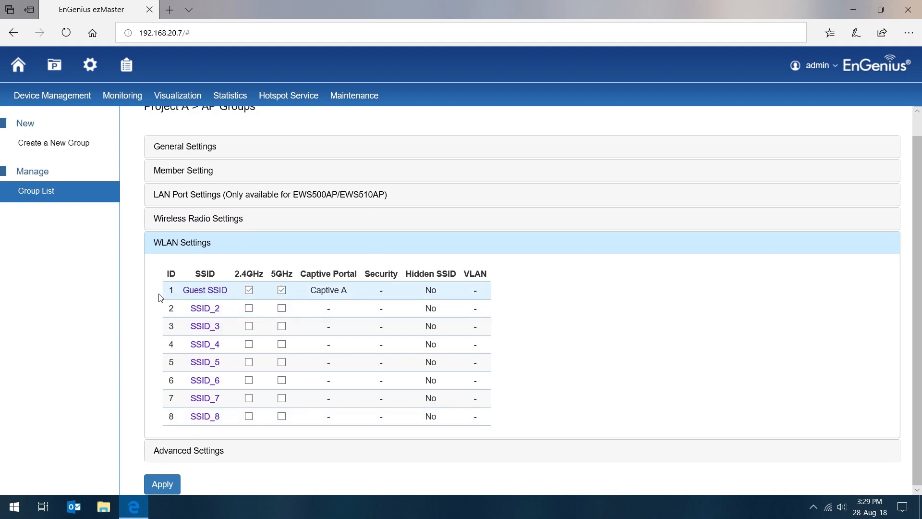
Try switching the 2.4GHz and 5GHz bands on and off for Guest SSID, SSID_2 and SSID_3, restoring the original selection
{"action": "left_click", "coordinate": [250, 310]}
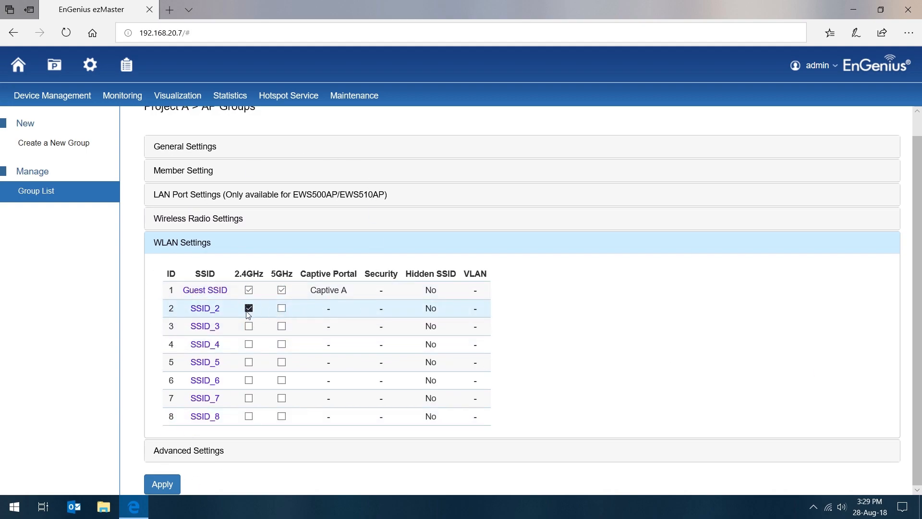
{"action": "left_click", "coordinate": [248, 308]}
{"action": "left_click", "coordinate": [249, 291]}
{"action": "left_click", "coordinate": [281, 290]}
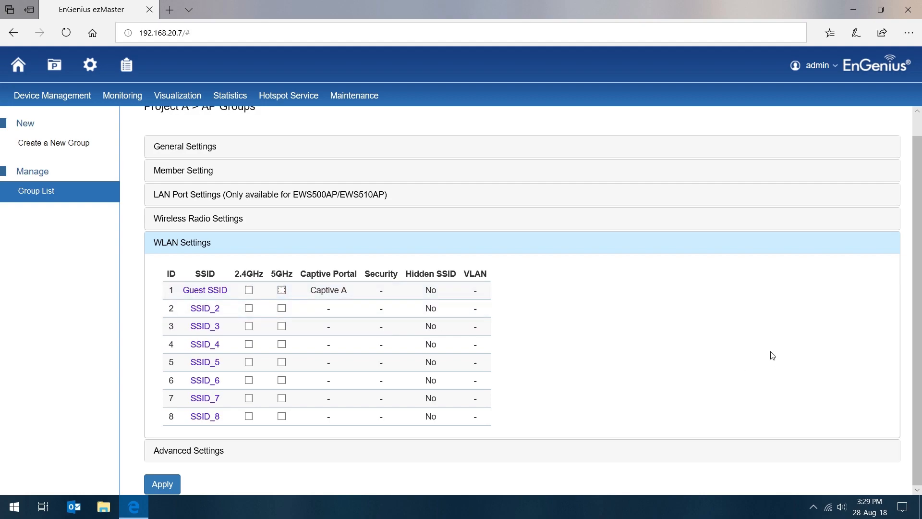
{"action": "left_click", "coordinate": [250, 290]}
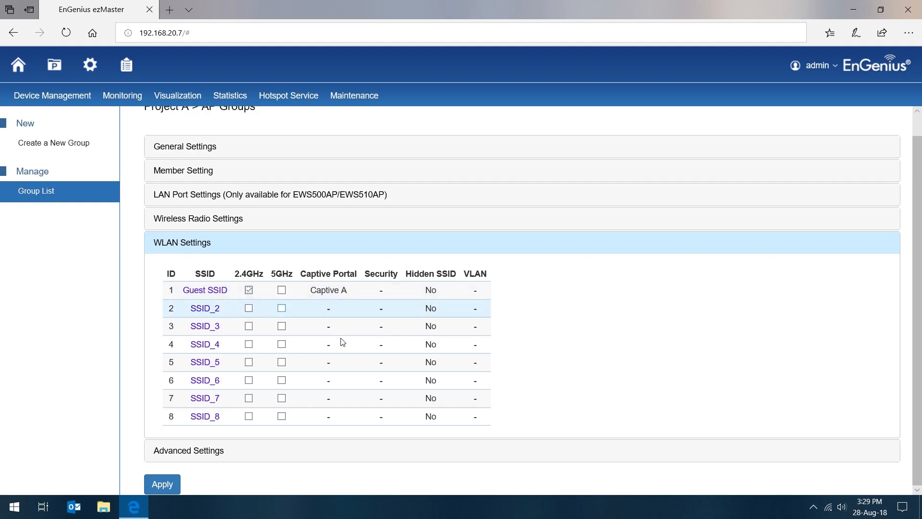
{"action": "left_click", "coordinate": [282, 290]}
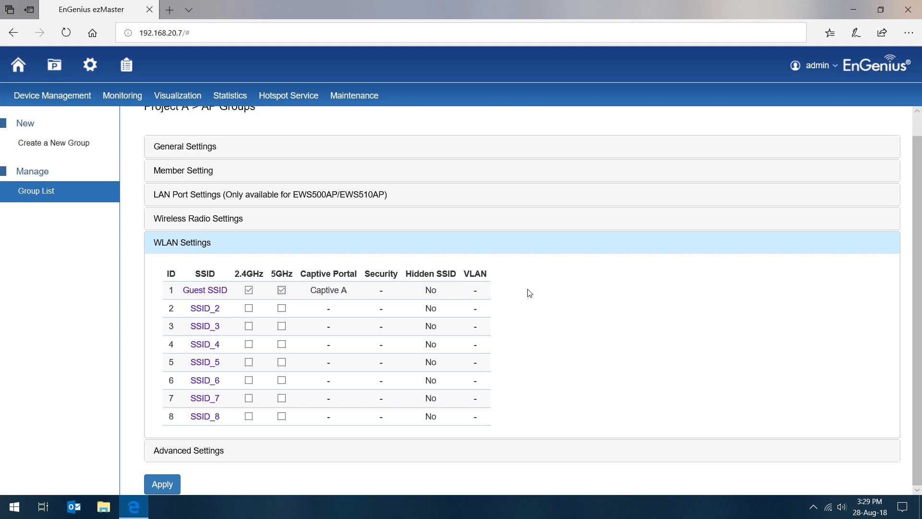
{"action": "left_click", "coordinate": [248, 308]}
{"action": "left_click", "coordinate": [282, 326]}
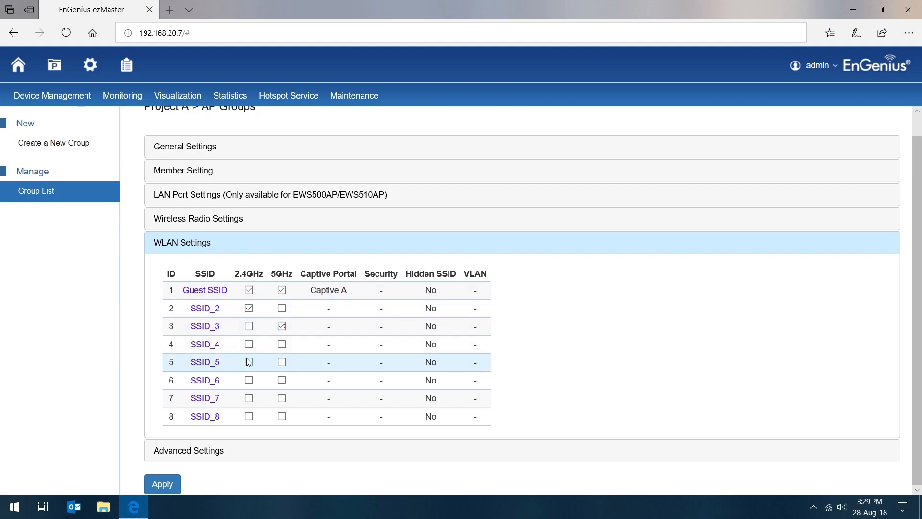
{"action": "left_click", "coordinate": [282, 326]}
{"action": "left_click", "coordinate": [249, 308]}
Open the Guest SSID configuration and switch its 2.4GHz and 5GHz bands off and back on
{"action": "left_click", "coordinate": [207, 295]}
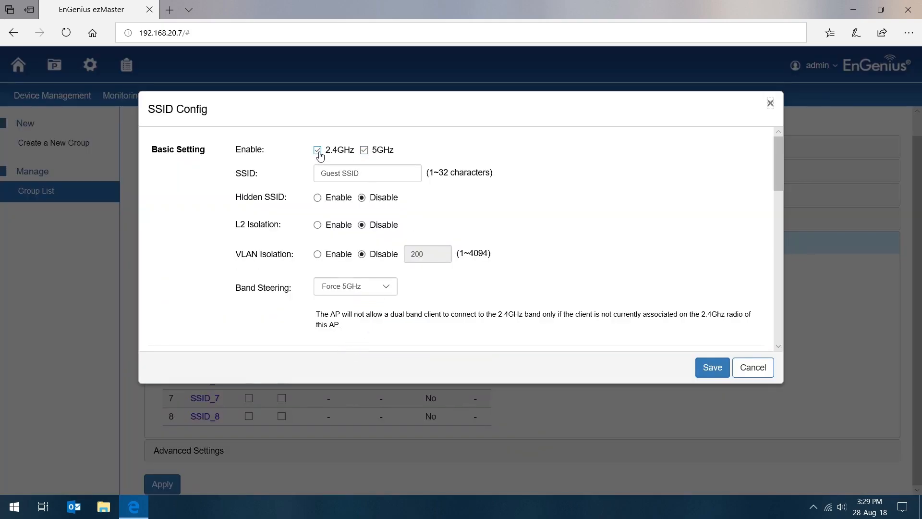
{"action": "left_click", "coordinate": [317, 150]}
{"action": "left_click", "coordinate": [364, 150]}
{"action": "left_click_drag", "start_coordinate": [366, 173], "coordinate": [256, 163]}
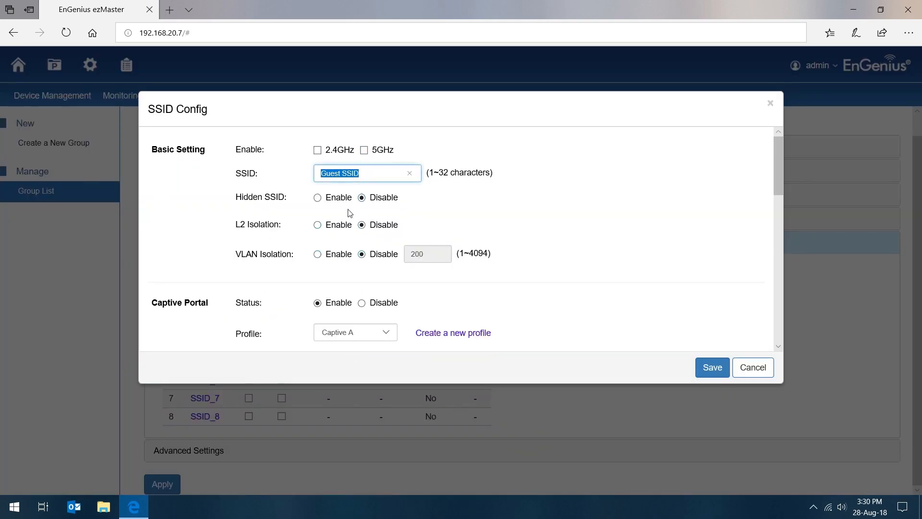
{"action": "left_click", "coordinate": [344, 134]}
{"action": "left_click", "coordinate": [317, 151]}
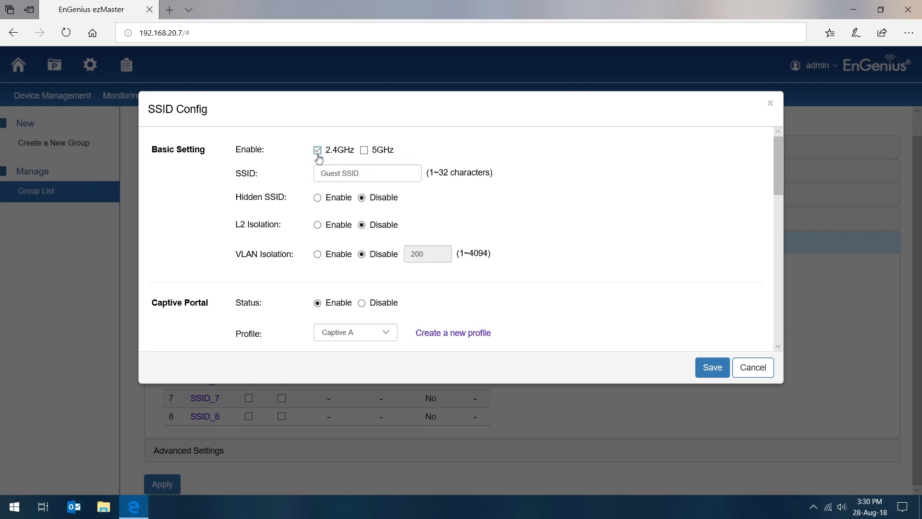
{"action": "left_click", "coordinate": [364, 150]}
Try the Disabled, Prefer 5GHz and Band Balance band steering modes for the Guest SSID and return to Force 5GHz
{"action": "scroll", "coordinate": [377, 303], "scroll_direction": "down", "scroll_amount": 1}
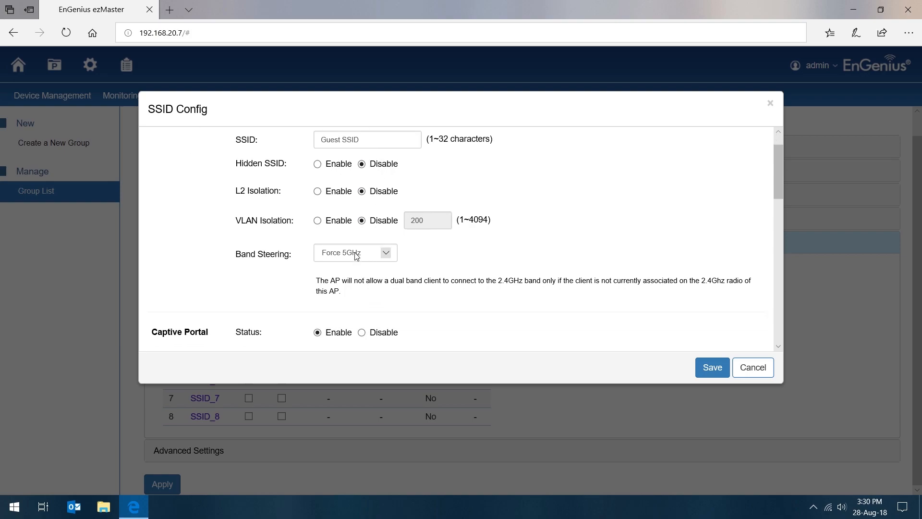
{"action": "left_click", "coordinate": [338, 252]}
{"action": "left_click", "coordinate": [360, 235]}
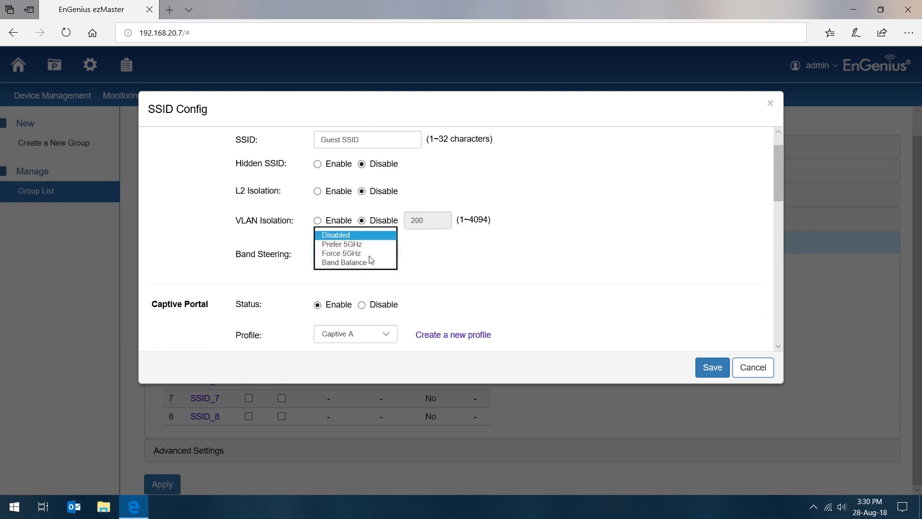
{"action": "left_click", "coordinate": [362, 258]}
{"action": "left_click", "coordinate": [362, 261]}
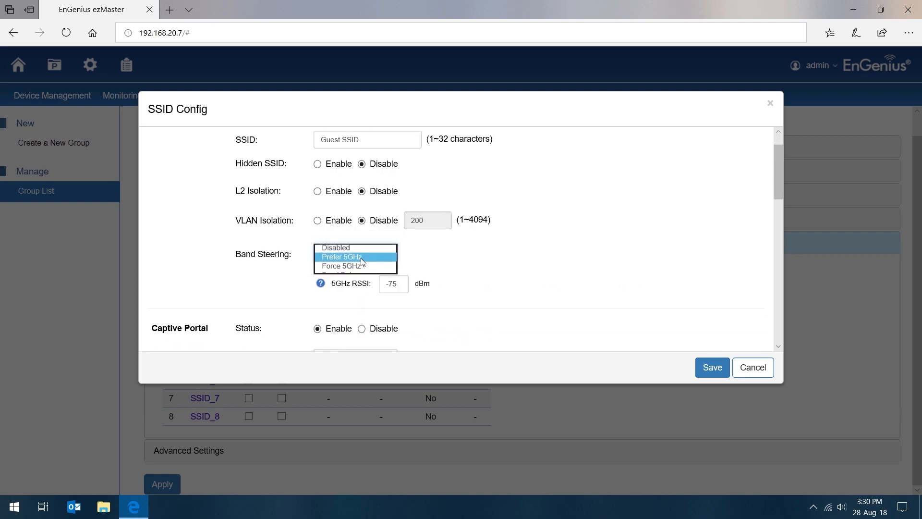
{"action": "left_click", "coordinate": [360, 258]}
{"action": "left_click", "coordinate": [358, 265]}
{"action": "left_click", "coordinate": [361, 252]}
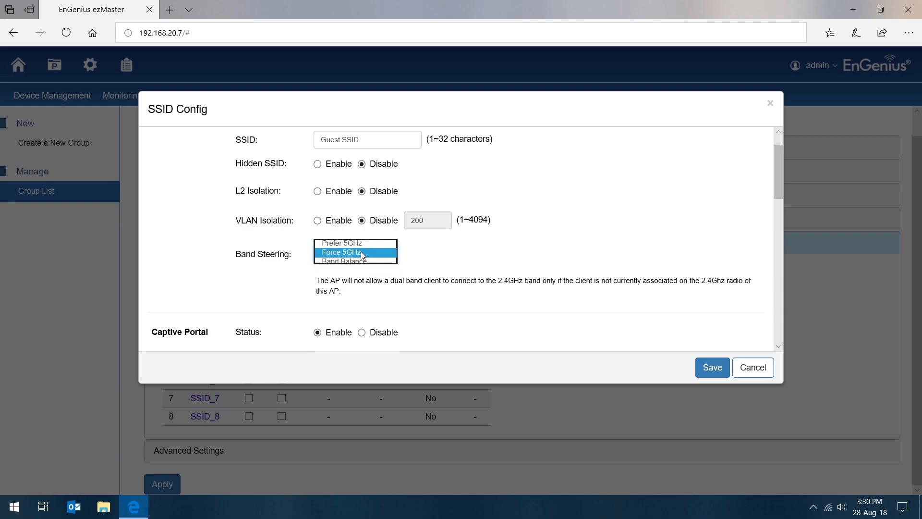
{"action": "left_click", "coordinate": [360, 265]}
{"action": "scroll", "coordinate": [384, 298], "scroll_direction": "down", "scroll_amount": 3}
{"action": "scroll", "coordinate": [408, 298], "scroll_direction": "up", "scroll_amount": 3}
{"action": "left_click", "coordinate": [357, 255]}
{"action": "left_click", "coordinate": [359, 243]}
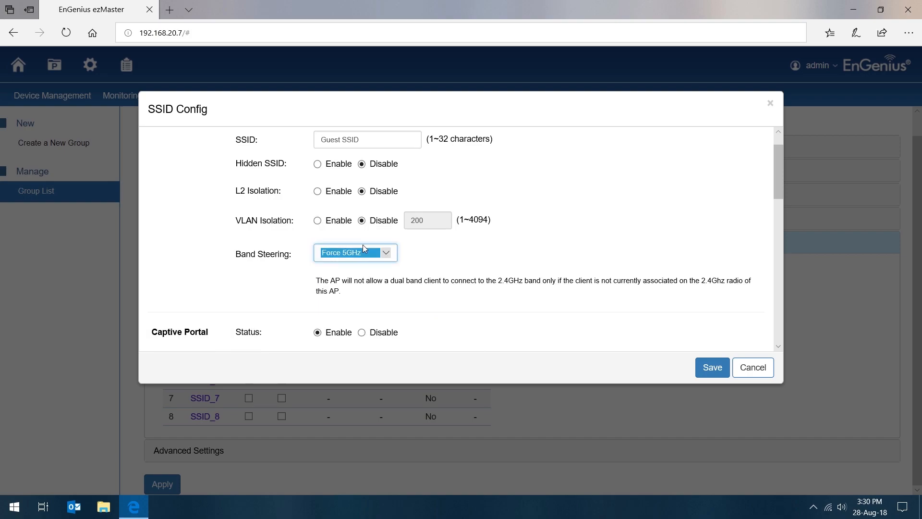
Enable L2 Isolation for the Guest SSID
{"action": "scroll", "coordinate": [572, 283], "scroll_direction": "up", "scroll_amount": 1}
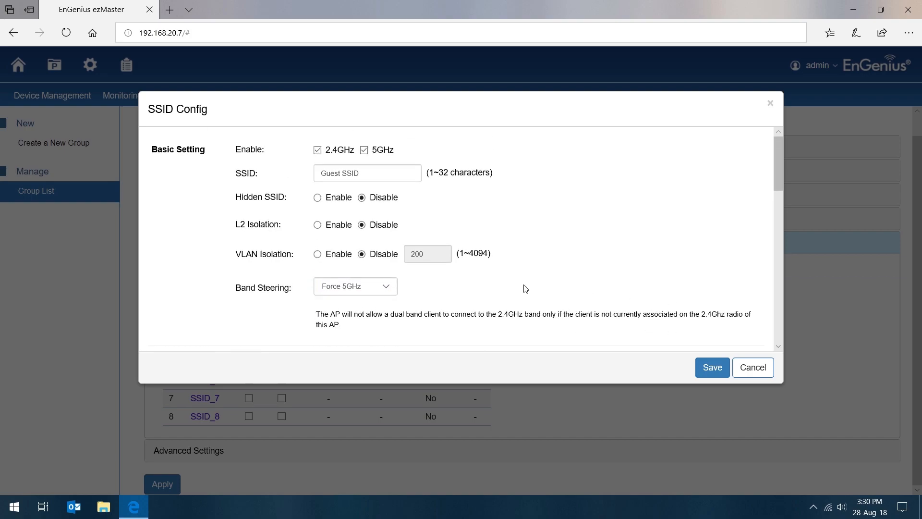
{"action": "left_click", "coordinate": [317, 224]}
{"action": "left_click_drag", "start_coordinate": [233, 224], "coordinate": [335, 230]}
{"action": "left_click", "coordinate": [409, 215]}
Turn the Guest SSID's captive portal off and back on with the Captive A profile selected
{"action": "scroll", "coordinate": [255, 293], "scroll_direction": "down", "scroll_amount": 2}
{"action": "scroll", "coordinate": [319, 273], "scroll_direction": "down", "scroll_amount": 1}
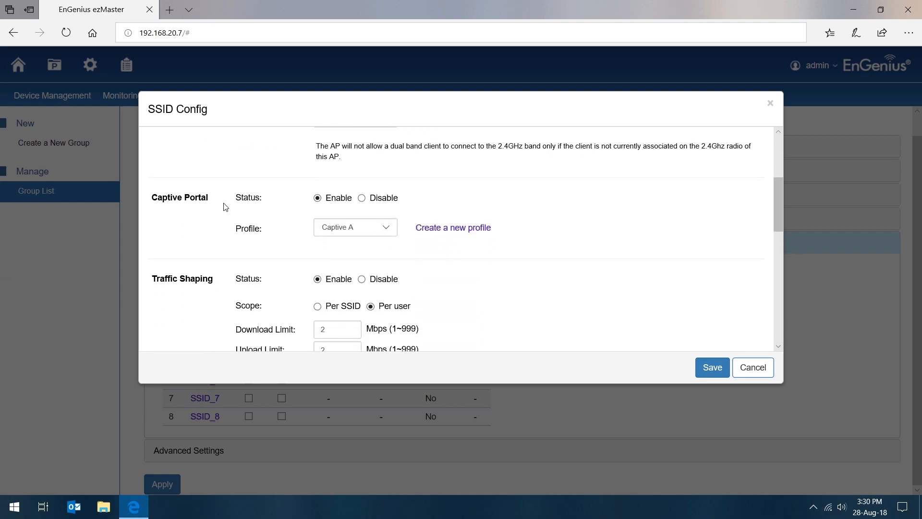
{"action": "left_click", "coordinate": [361, 198]}
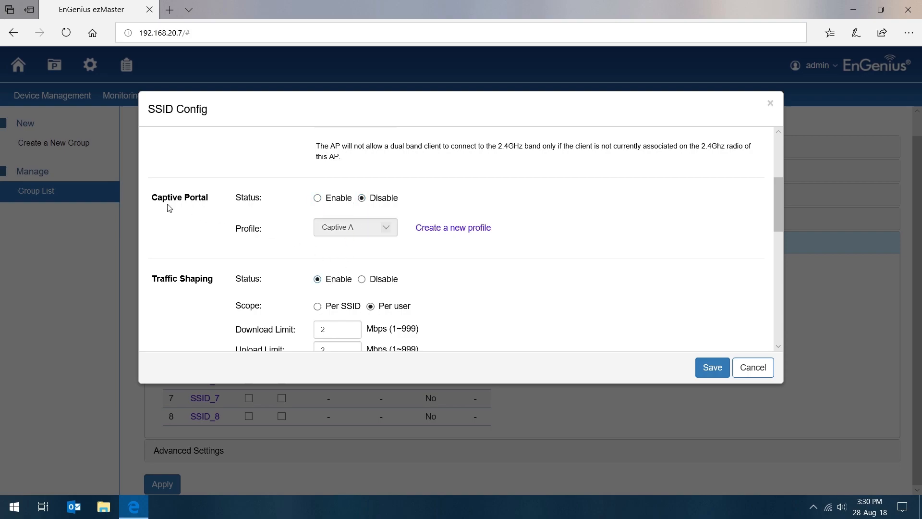
{"action": "left_click_drag", "start_coordinate": [150, 200], "coordinate": [541, 208]}
{"action": "left_click", "coordinate": [543, 212]}
{"action": "left_click", "coordinate": [318, 198]}
{"action": "left_click", "coordinate": [344, 228]}
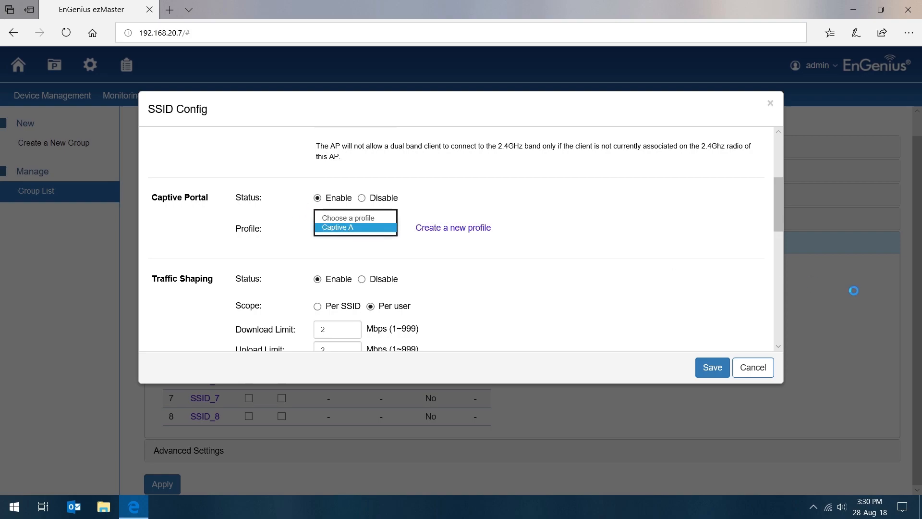
{"action": "left_click", "coordinate": [351, 227]}
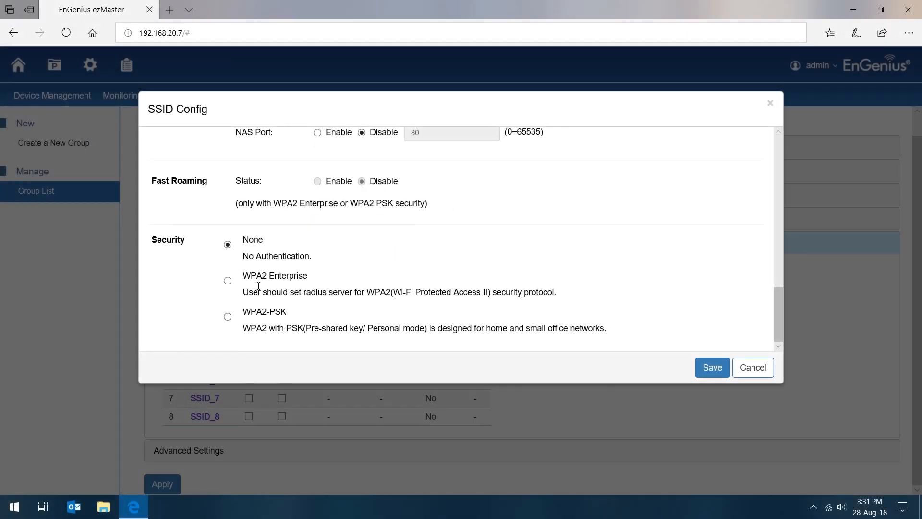
Set the Guest SSID's security to WPA2-PSK, enter the WPA passphrase, and save the configuration
{"action": "left_click", "coordinate": [227, 316]}
{"action": "scroll", "coordinate": [336, 216], "scroll_direction": "down", "scroll_amount": 1}
{"action": "type", "text": "00000000"}
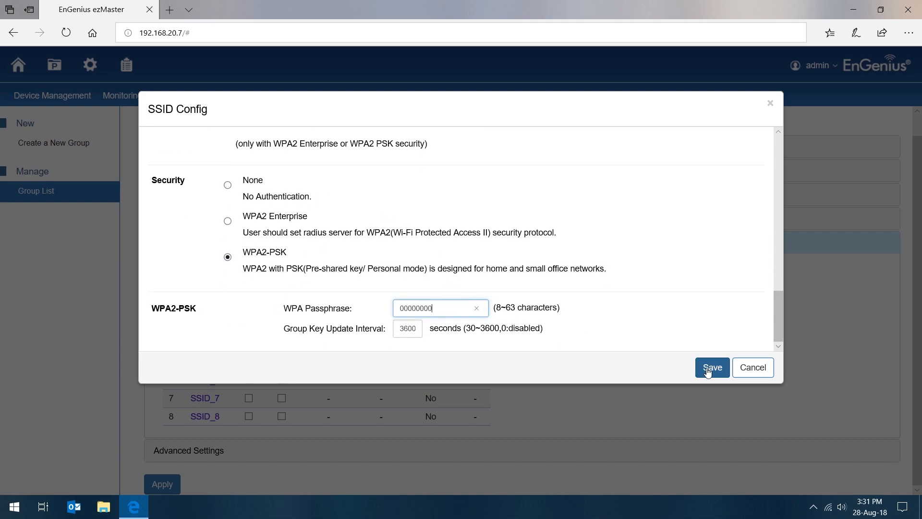
{"action": "left_click", "coordinate": [711, 369]}
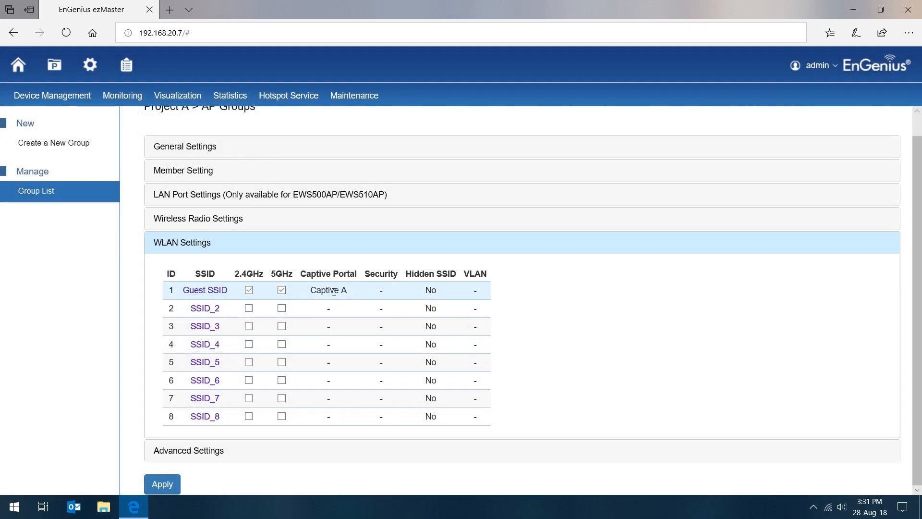
Open the AP group's advanced settings and review the LED control, RSSI threshold and management VLAN options
{"action": "left_click_drag", "start_coordinate": [347, 291], "coordinate": [288, 288]}
{"action": "left_click", "coordinate": [607, 301]}
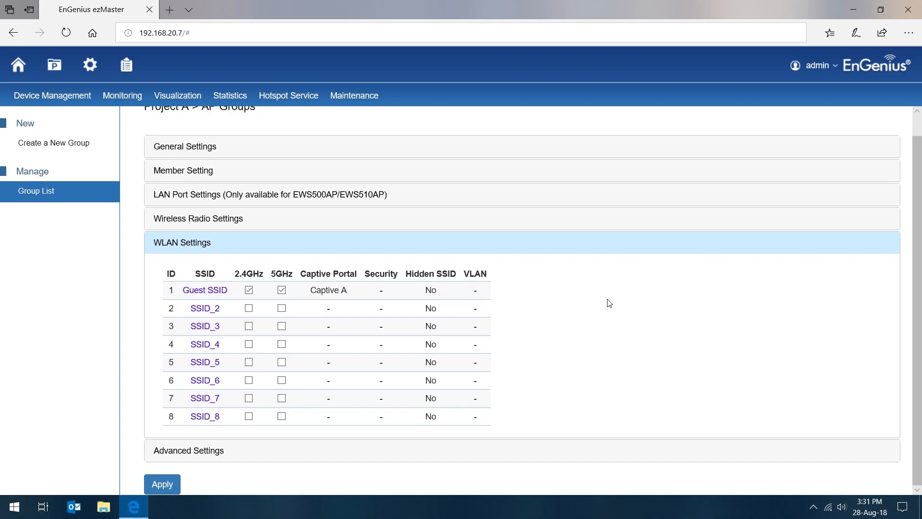
{"action": "left_click", "coordinate": [201, 457]}
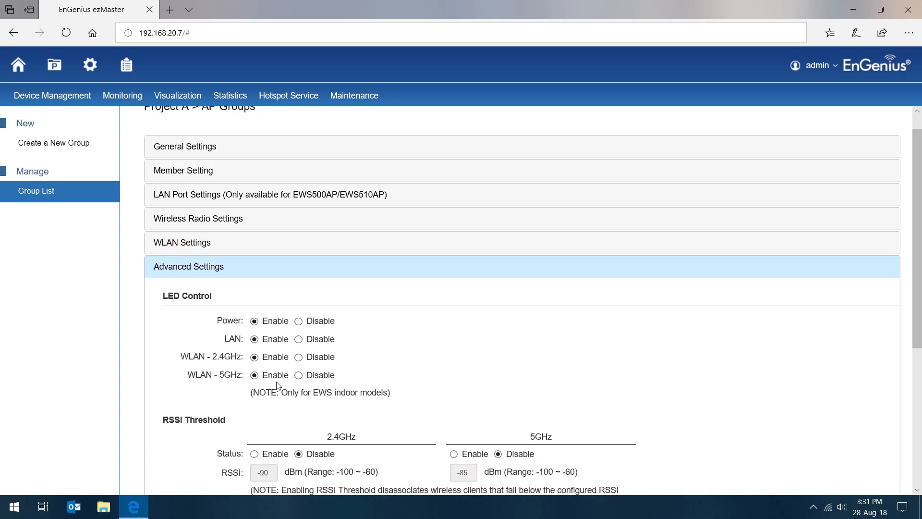
{"action": "scroll", "coordinate": [283, 387], "scroll_direction": "down", "scroll_amount": 3}
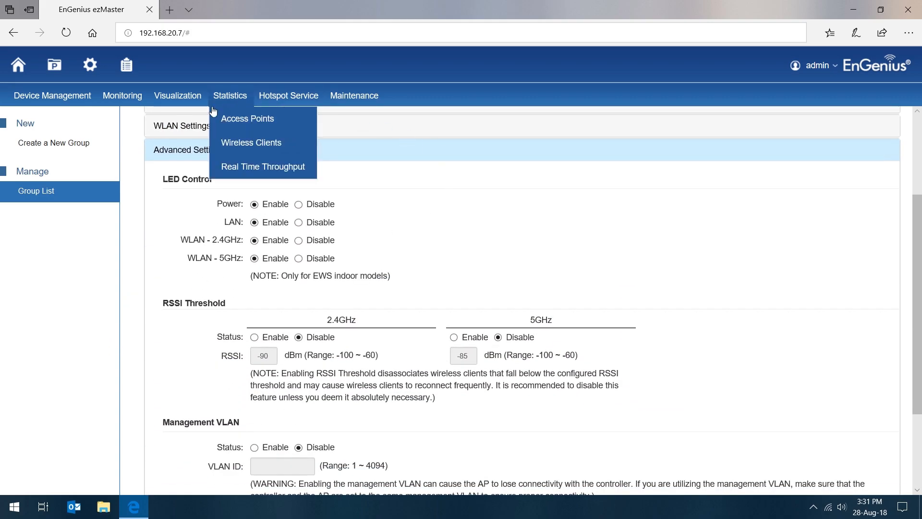
Turn the RSSI threshold on and back off for both the 5GHz and 2.4GHz bands
{"action": "left_click", "coordinate": [454, 337]}
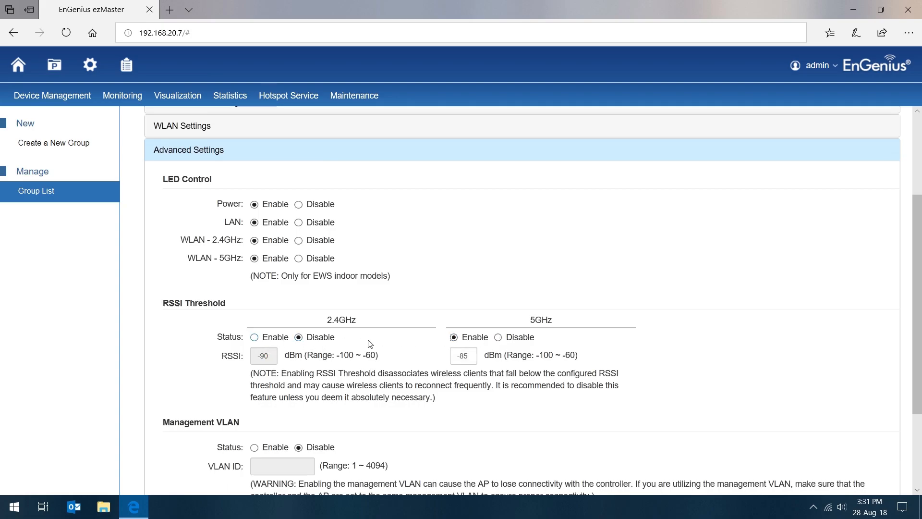
{"action": "left_click", "coordinate": [254, 338]}
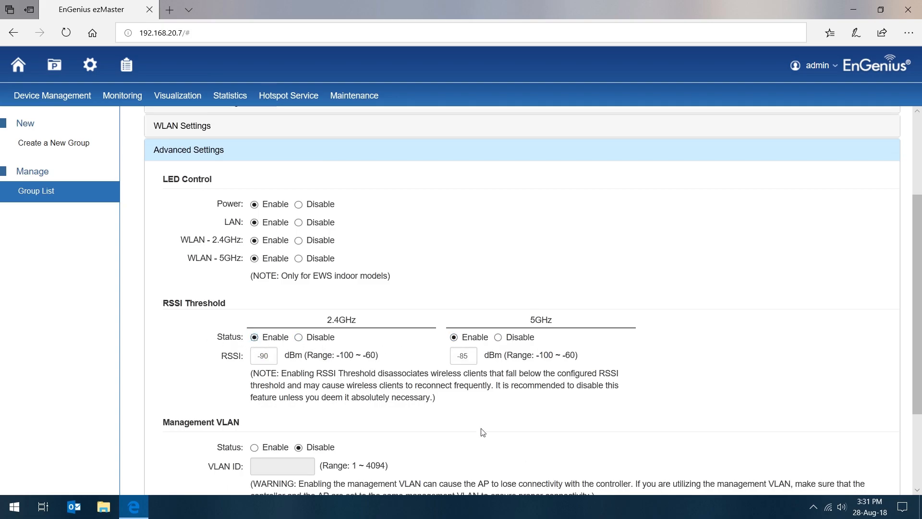
{"action": "left_click", "coordinate": [298, 337]}
{"action": "left_click", "coordinate": [498, 337]}
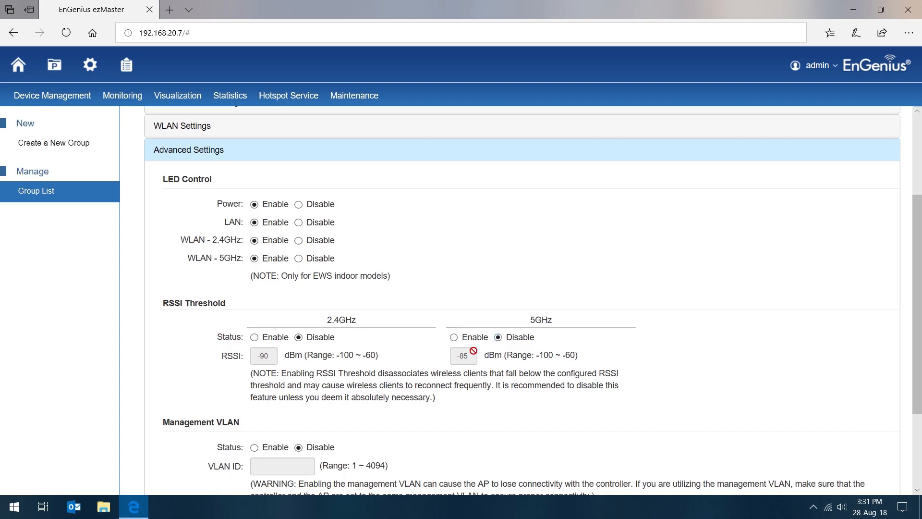
Open the Captive A captive portal profile for editing and set its network connection mode to NAT
{"action": "mouse_move", "coordinate": [293, 98]}
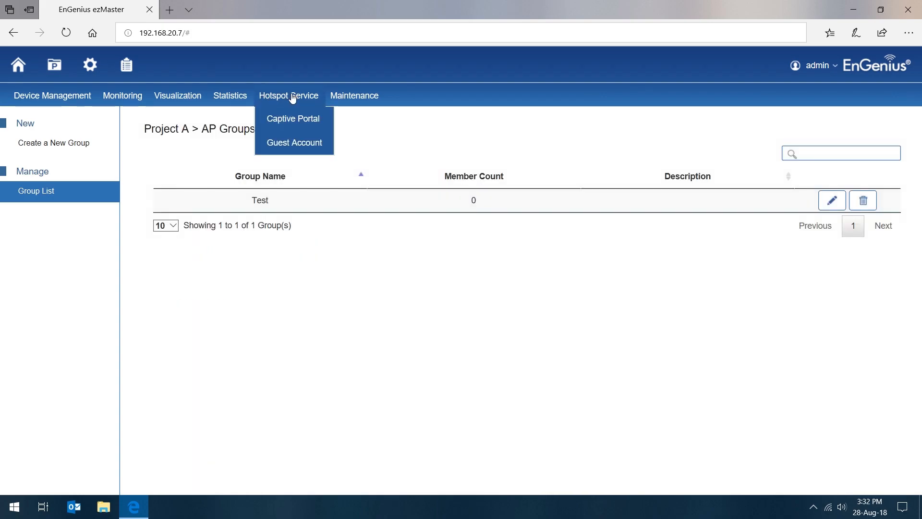
{"action": "left_click", "coordinate": [296, 120]}
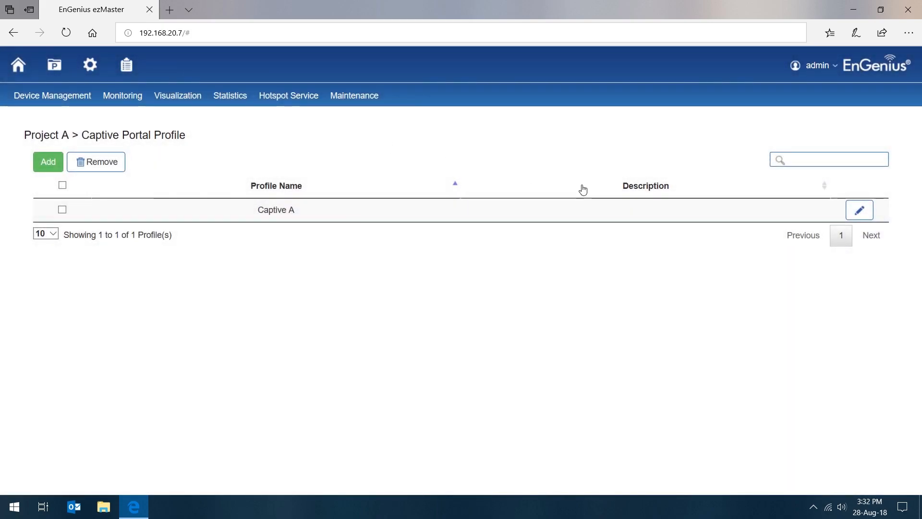
{"action": "left_click", "coordinate": [853, 218]}
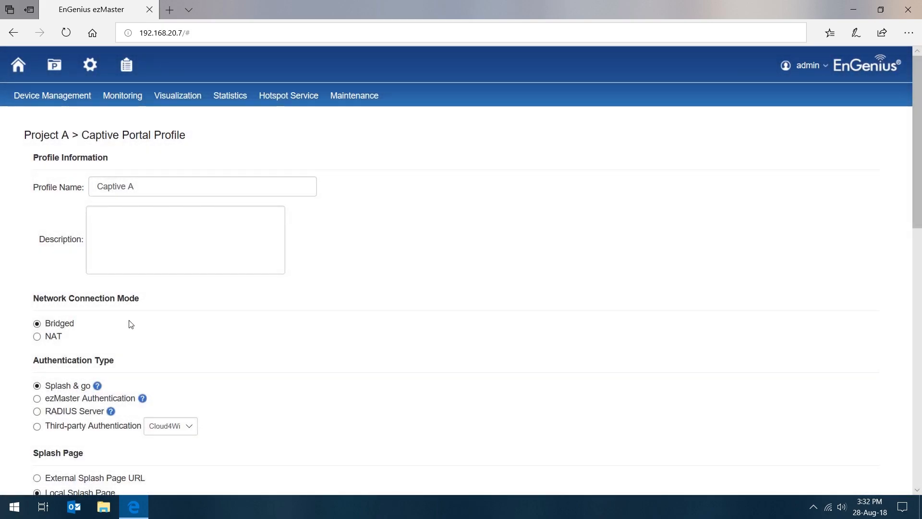
{"action": "scroll", "coordinate": [129, 315], "scroll_direction": "down", "scroll_amount": 3}
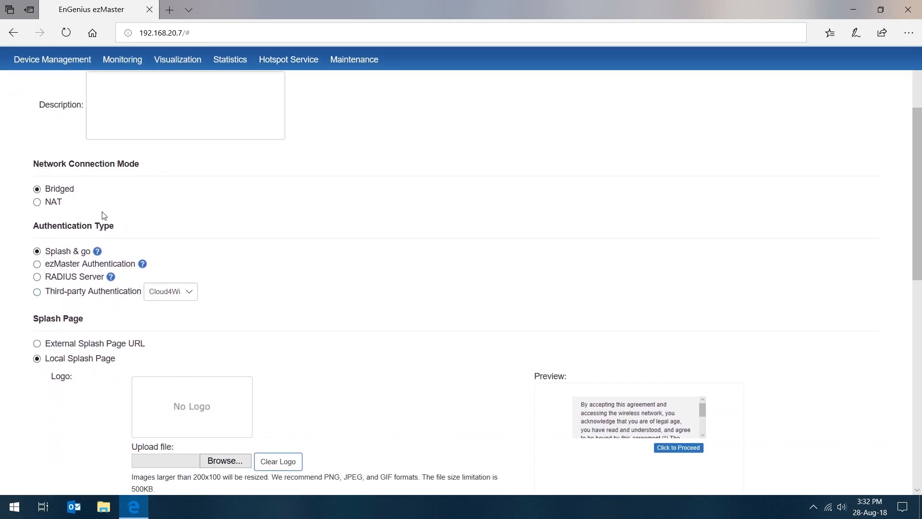
{"action": "left_click", "coordinate": [37, 202]}
{"action": "scroll", "coordinate": [85, 190], "scroll_direction": "up", "scroll_amount": 3}
{"action": "scroll", "coordinate": [128, 335], "scroll_direction": "down", "scroll_amount": 3}
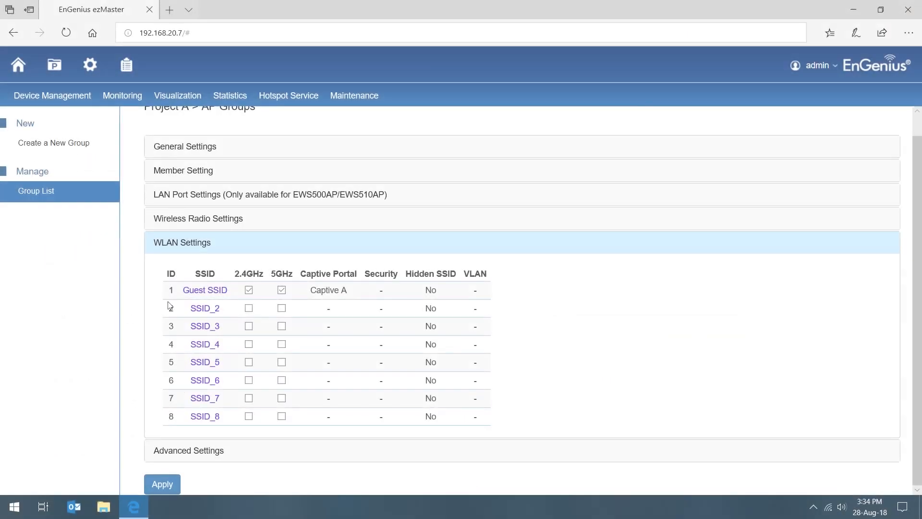
Enable SSID_2 on the 2.4GHz and 5GHz bands, rename it Just Splash, and choose its band steering mode
{"action": "left_click", "coordinate": [231, 308]}
{"action": "left_click", "coordinate": [374, 147]}
{"action": "key", "text": "Tab"}
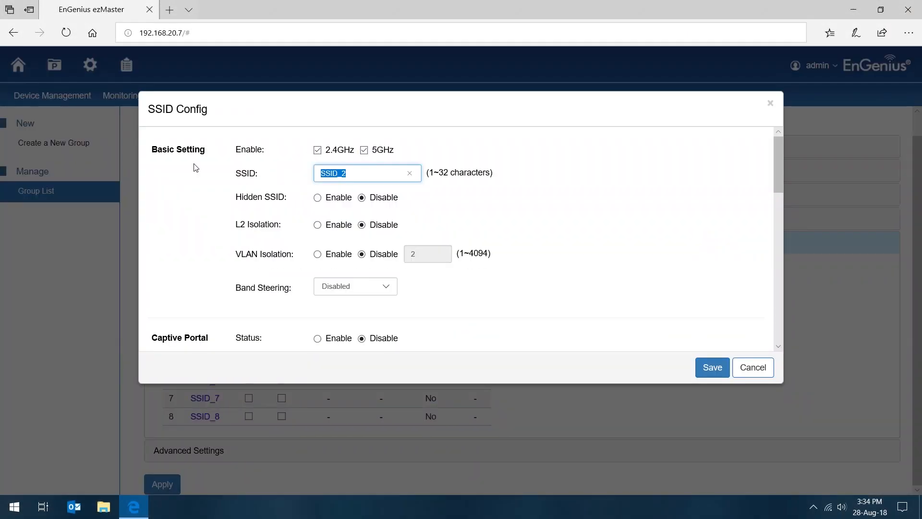
{"action": "type", "text": "Just S"}
{"action": "left_click", "coordinate": [342, 287]}
{"action": "left_click", "coordinate": [336, 302]}
Enable the Just Splash SSID's captive portal with the Captive B profile and save the configuration
{"action": "scroll", "coordinate": [448, 278], "scroll_direction": "down", "scroll_amount": 3}
{"action": "left_click", "coordinate": [318, 231]}
{"action": "left_click", "coordinate": [372, 263]}
{"action": "left_click", "coordinate": [336, 280]}
{"action": "scroll", "coordinate": [404, 233], "scroll_direction": "down", "scroll_amount": 3}
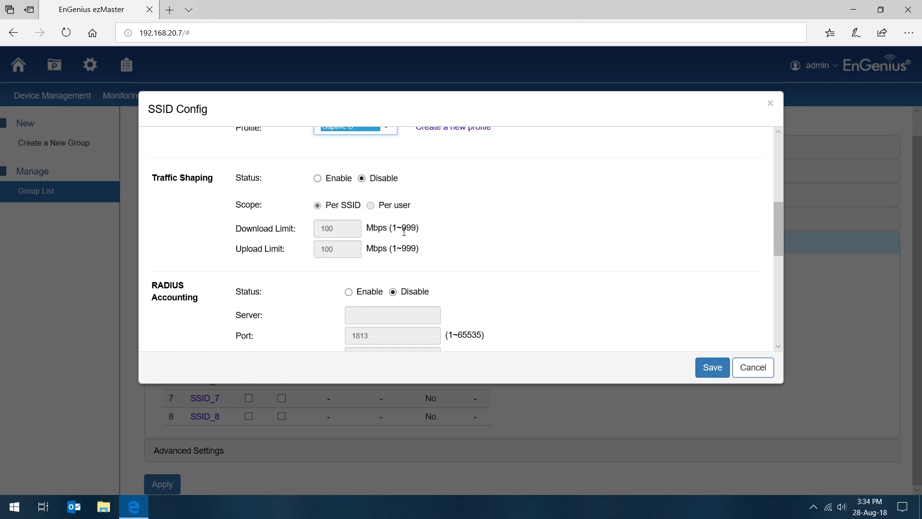
{"action": "scroll", "coordinate": [404, 233], "scroll_direction": "down", "scroll_amount": 7}
{"action": "left_click", "coordinate": [702, 364]}
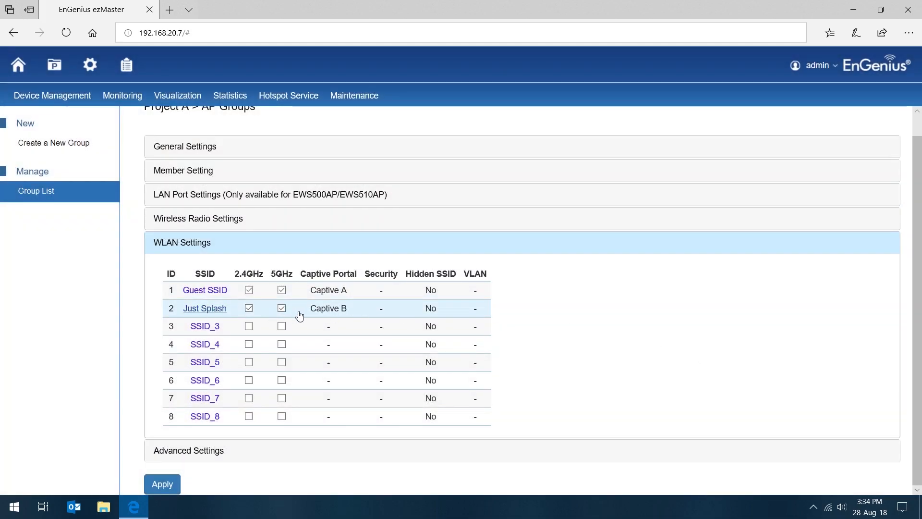
Enable VLAN isolation for the Just Splash SSID with VLAN ID 100 and save the configuration
{"action": "left_click", "coordinate": [193, 307]}
{"action": "left_click", "coordinate": [321, 252]}
{"action": "left_click", "coordinate": [418, 251]}
{"action": "type", "text": "00"}
{"action": "left_click", "coordinate": [709, 366]}
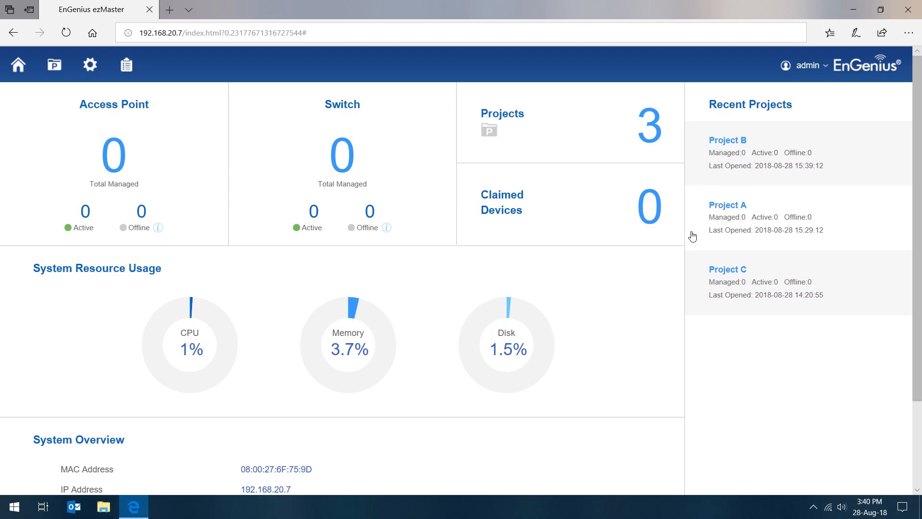
{"action": "left_click", "coordinate": [727, 205]}
Open Project A's AP remote logging server settings, try enabling remote logging with the traffic log, and disable logging again
{"action": "mouse_move", "coordinate": [361, 98]}
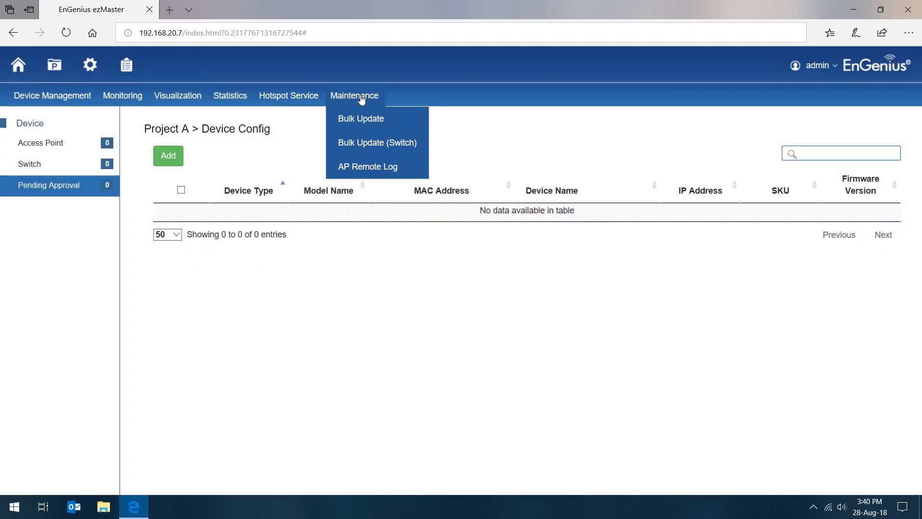
{"action": "left_click", "coordinate": [368, 165]}
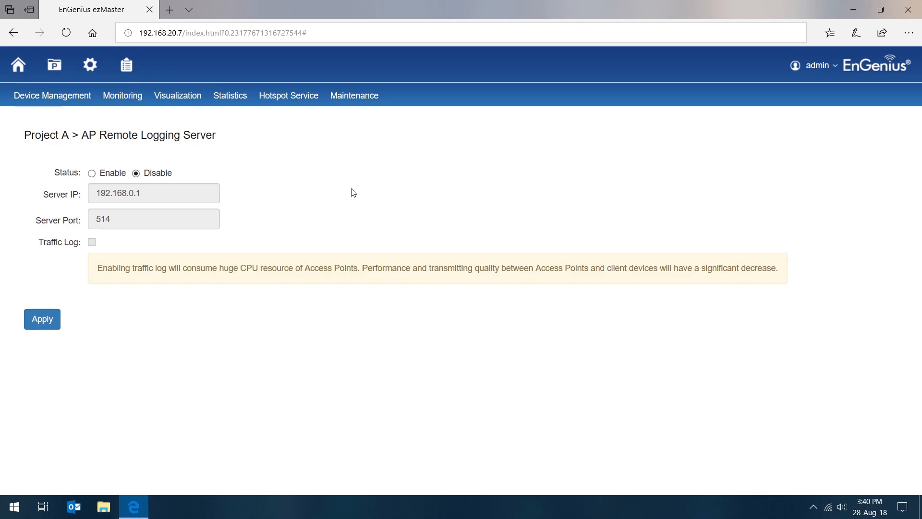
{"action": "left_click", "coordinate": [91, 173]}
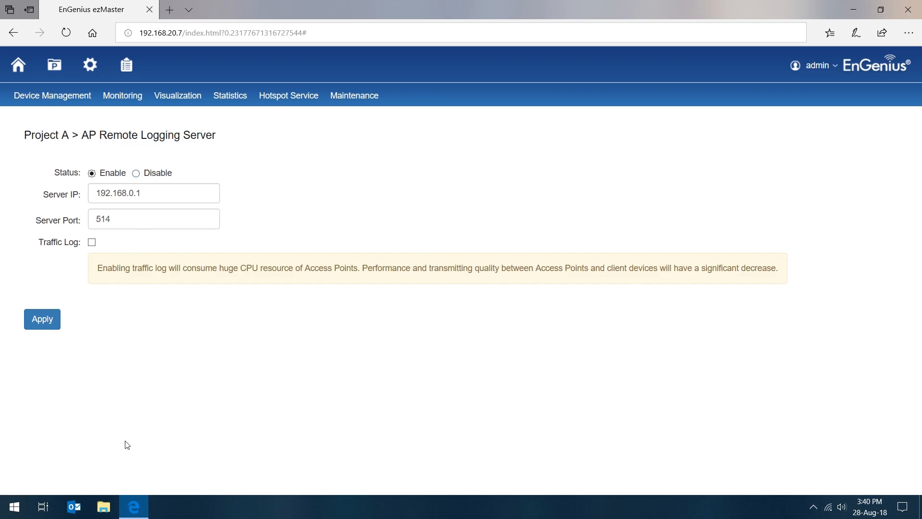
{"action": "left_click", "coordinate": [92, 243]}
{"action": "left_click_drag", "start_coordinate": [111, 243], "coordinate": [32, 246]}
{"action": "left_click", "coordinate": [192, 378]}
{"action": "left_click", "coordinate": [152, 175]}
Open the ezMaster event log in the global settings and look through its entries
{"action": "left_click", "coordinate": [98, 65]}
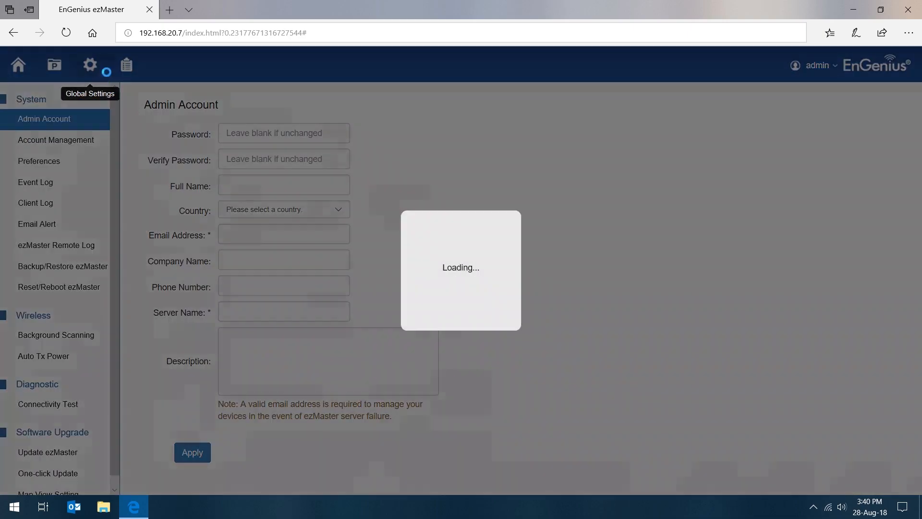
{"action": "left_click", "coordinate": [78, 190]}
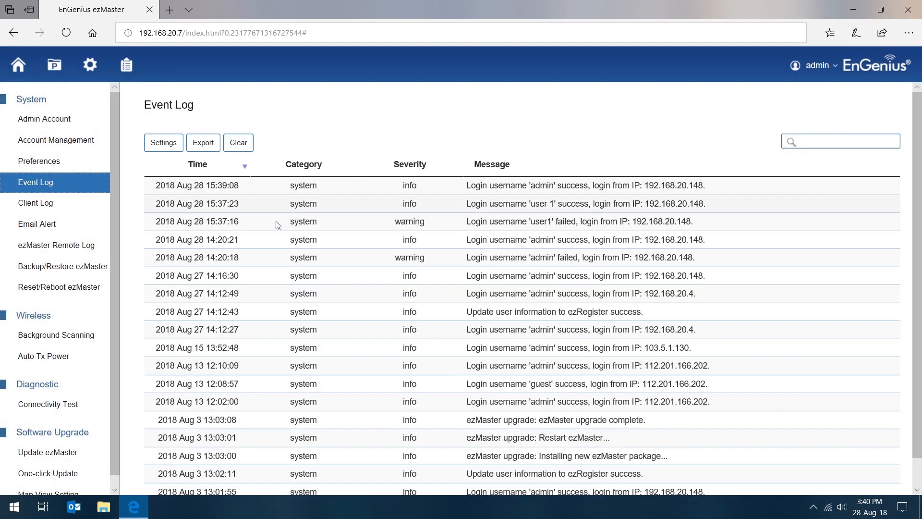
{"action": "scroll", "coordinate": [235, 221], "scroll_direction": "down", "scroll_amount": 2}
{"action": "scroll", "coordinate": [216, 220], "scroll_direction": "up", "scroll_amount": 2}
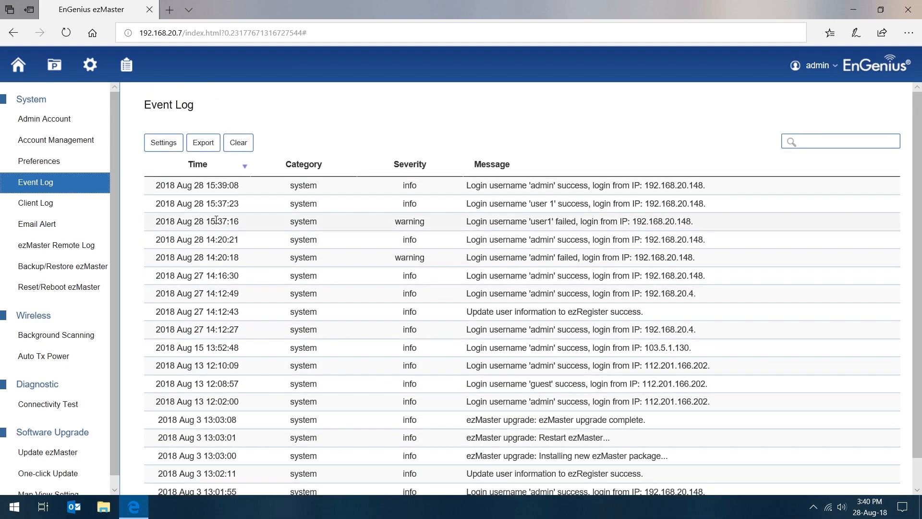
Check and apply the event log's severity and category settings, and open the client log
{"action": "left_click", "coordinate": [163, 142]}
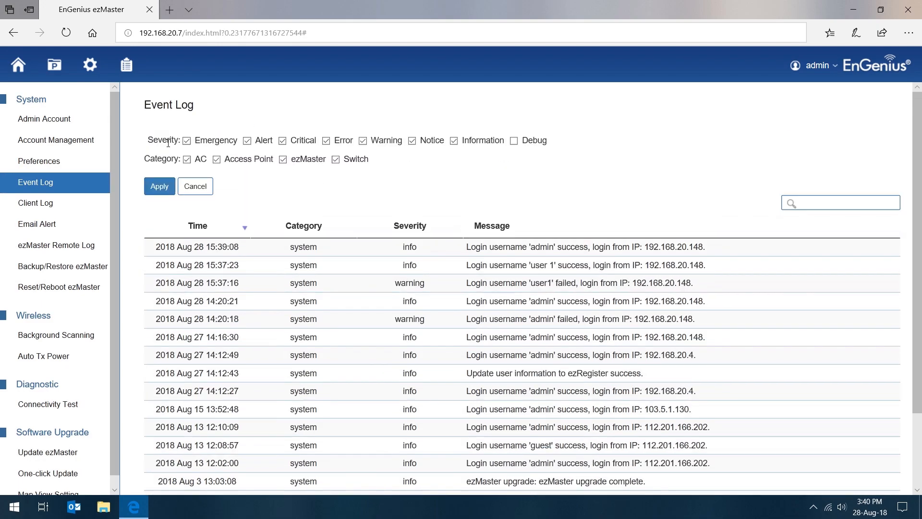
{"action": "left_click", "coordinate": [166, 188]}
{"action": "left_click", "coordinate": [90, 207]}
{"action": "right_click", "coordinate": [130, 199]}
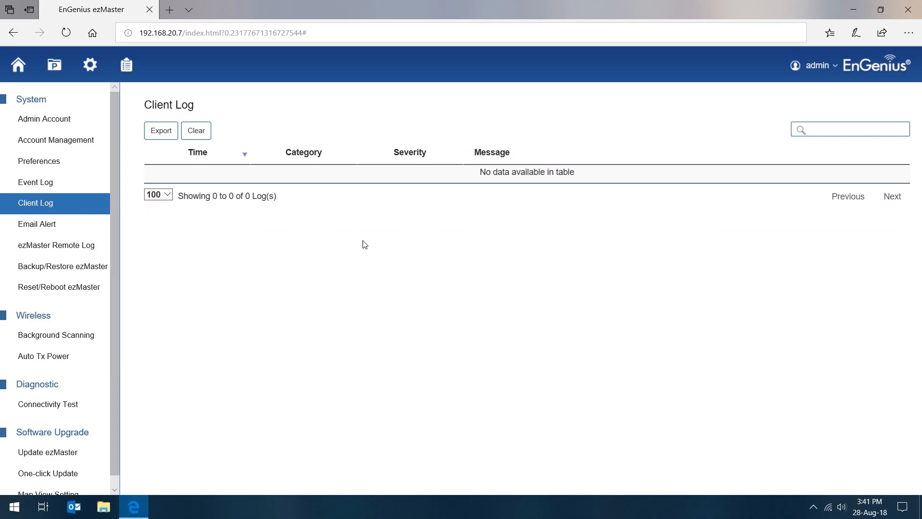